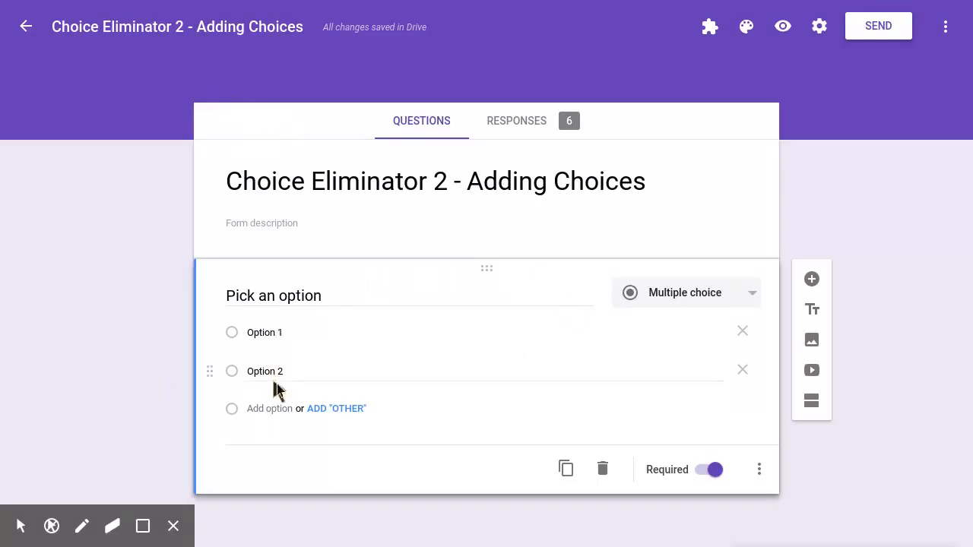
- Open the Choice Eliminator 2 add-on and enable Eliminate Choices for the "Pick an option" question
click(714, 28)
click(743, 106)
click(448, 111)
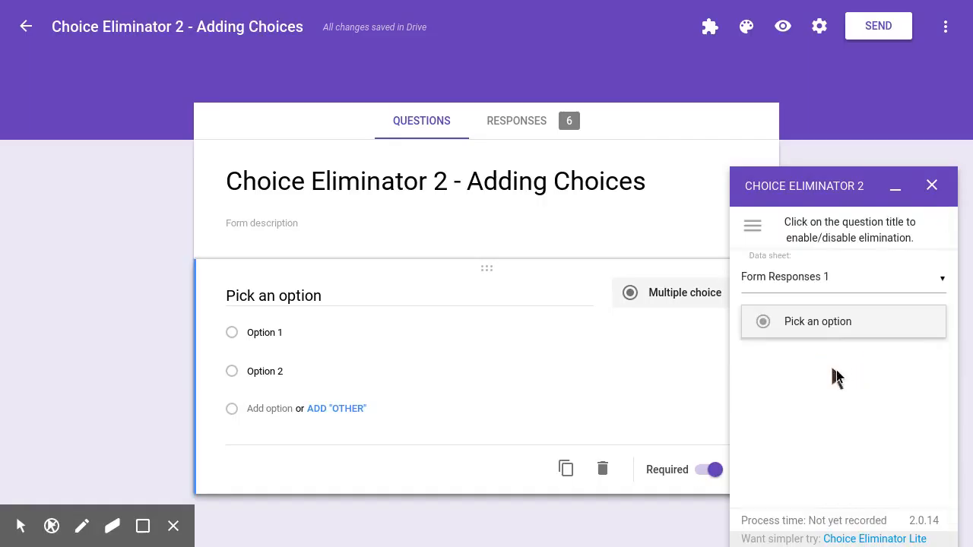
click(818, 327)
click(759, 387)
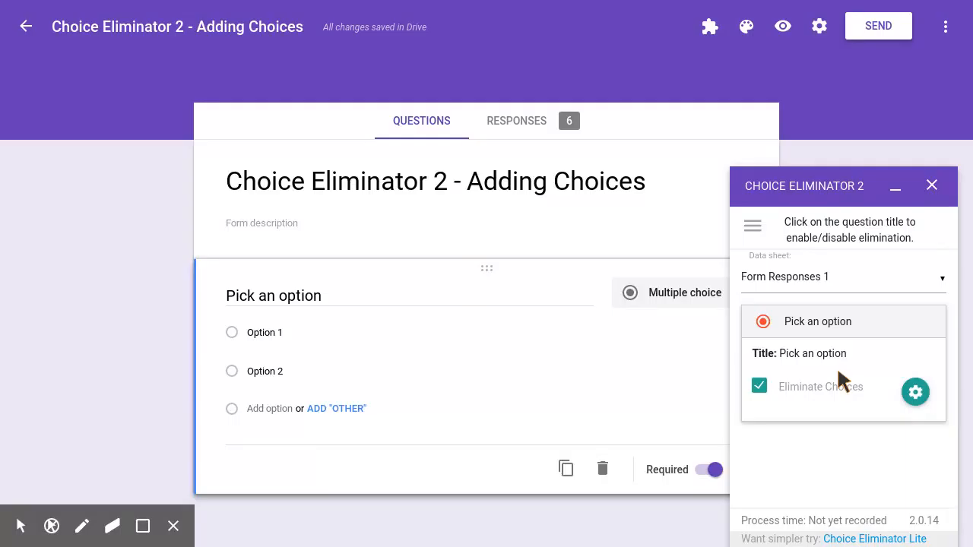
- Add Option 3, Option 4, Option 5 and Option 6 directly to the "Pick an option" question in the form editor
click(269, 409)
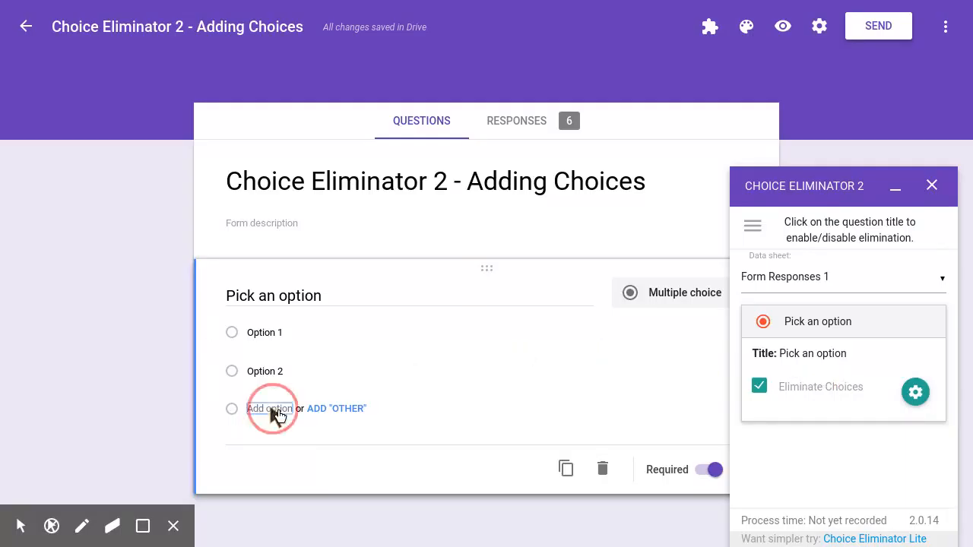
click(269, 452)
click(265, 488)
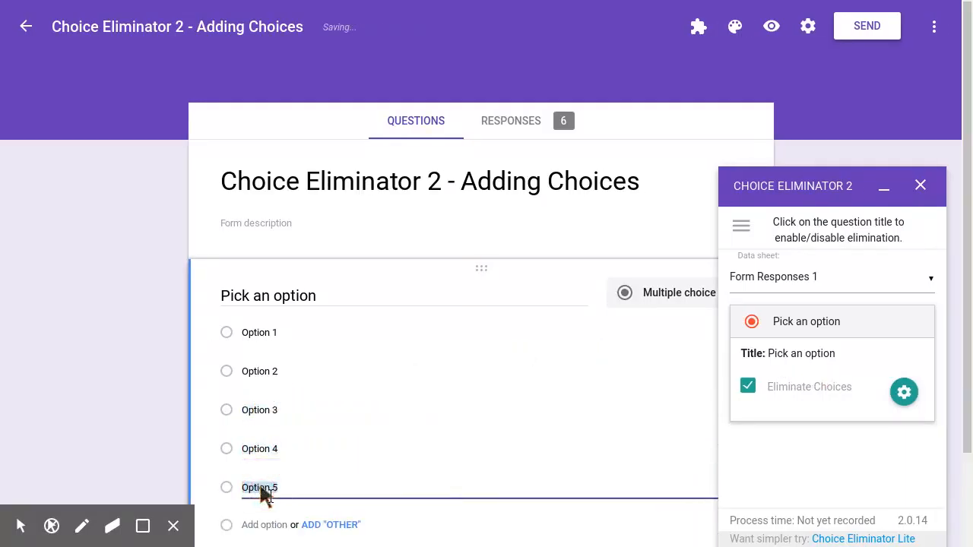
click(262, 524)
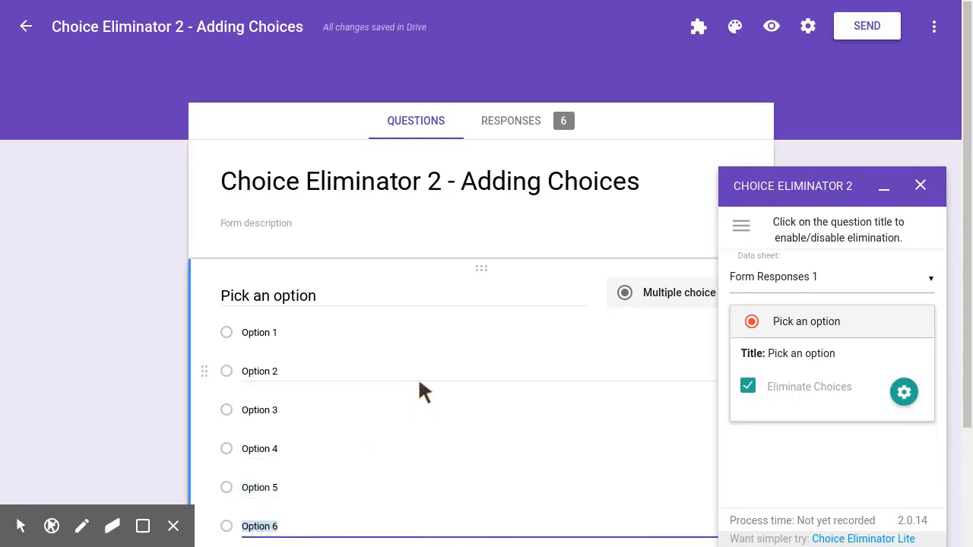
- Preview the form, submit a response with Option 1, and open another blank response to check the remaining choices
click(778, 29)
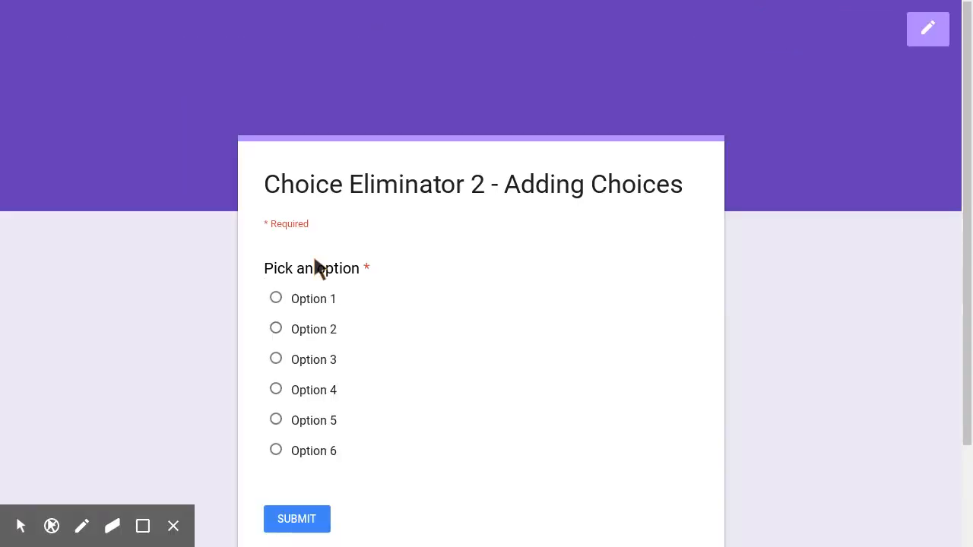
click(280, 298)
click(293, 524)
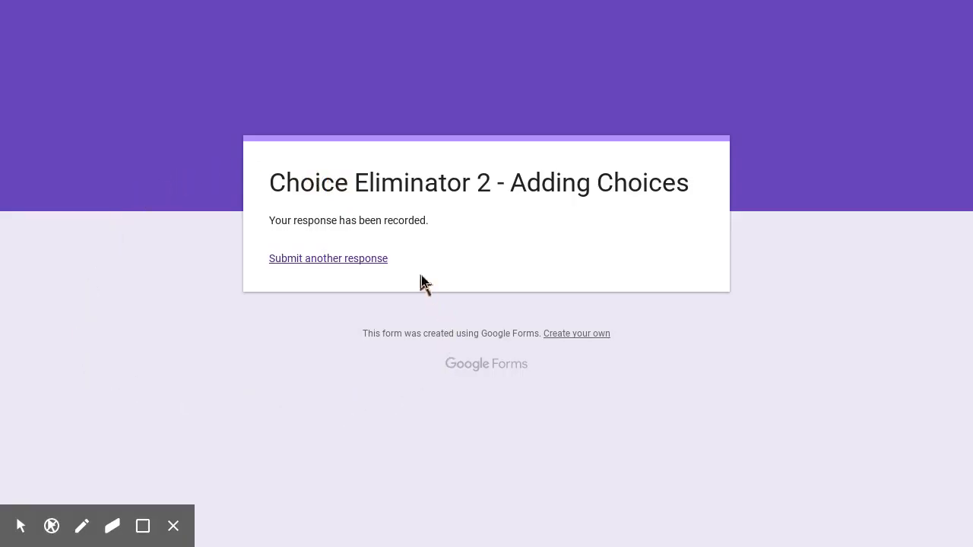
click(321, 261)
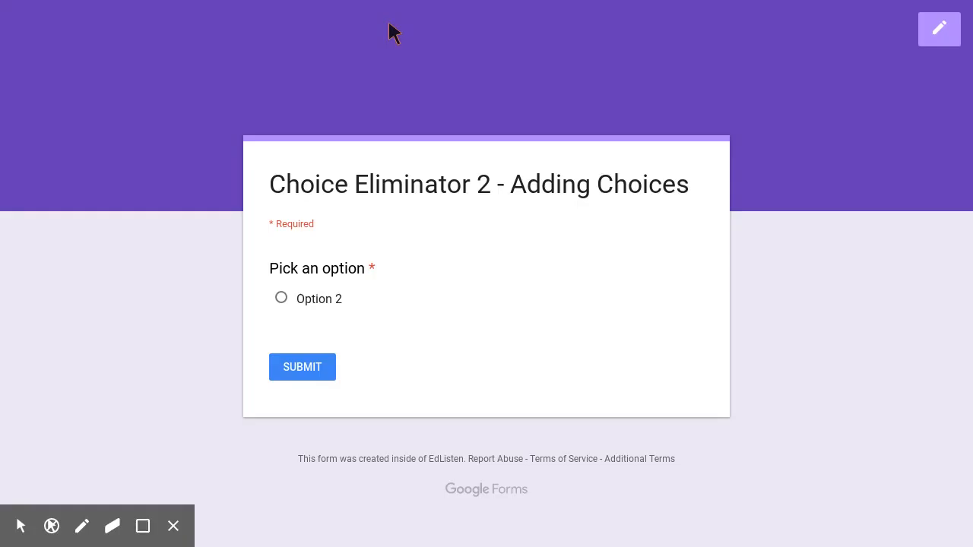
key(ctrl+w)
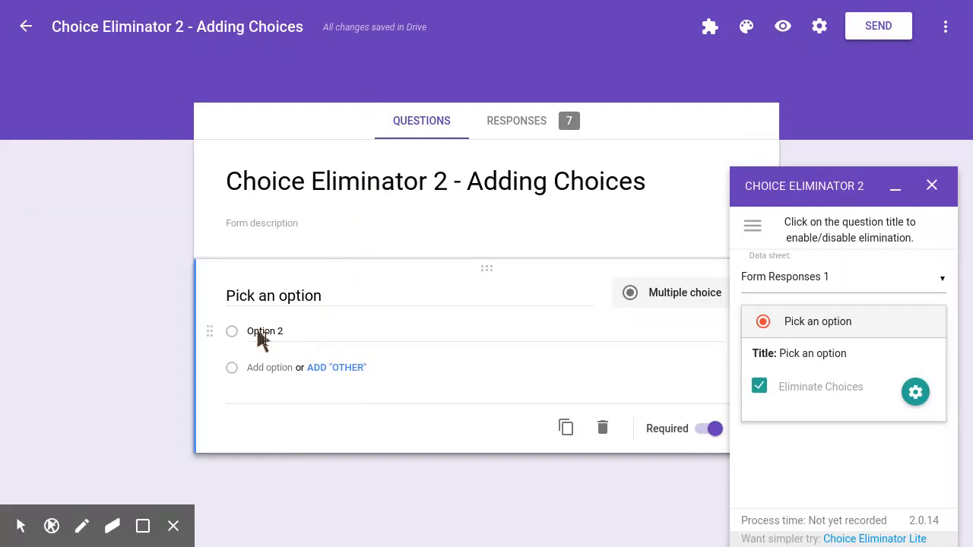
- Restore the choices of the "Pick an option" question through the add-on's Choice Options and close the dialog
click(916, 392)
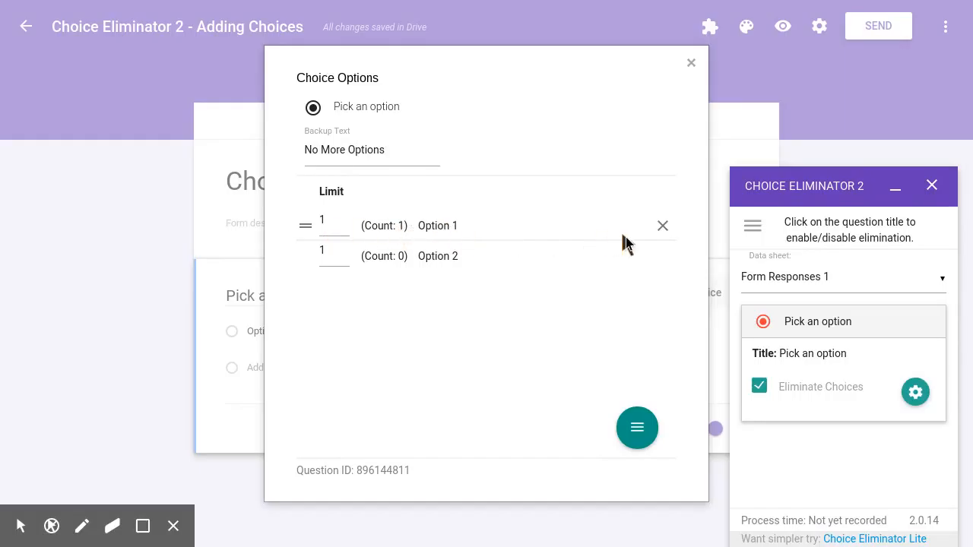
mouse_move(642, 431)
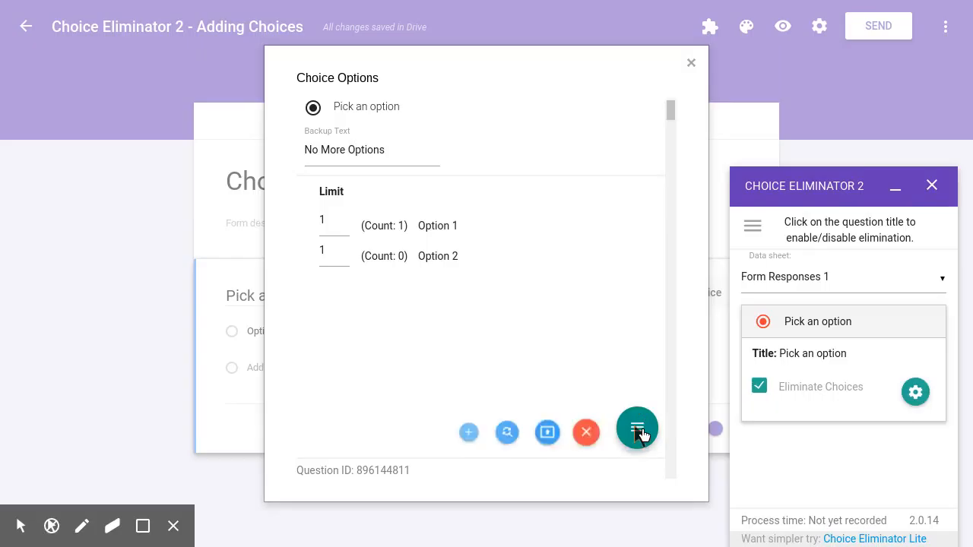
click(543, 433)
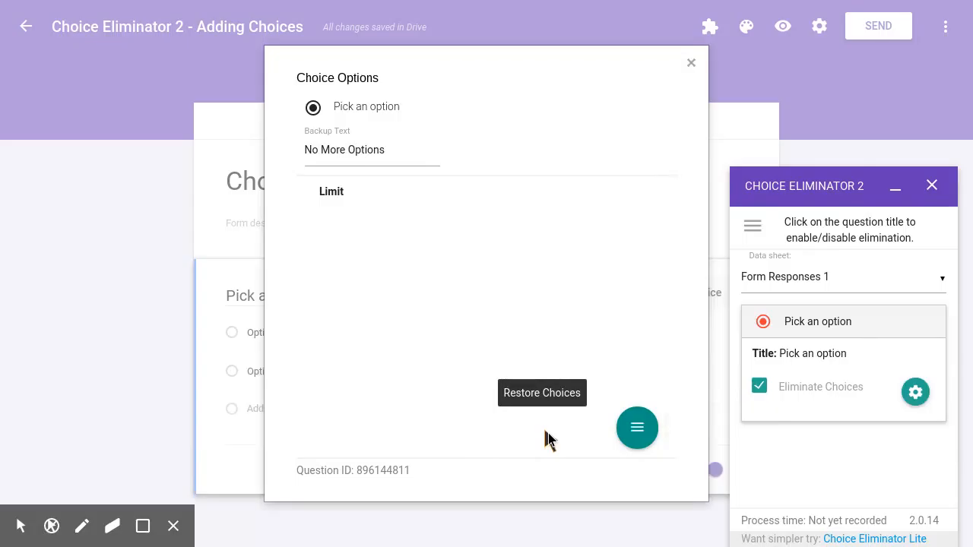
click(691, 66)
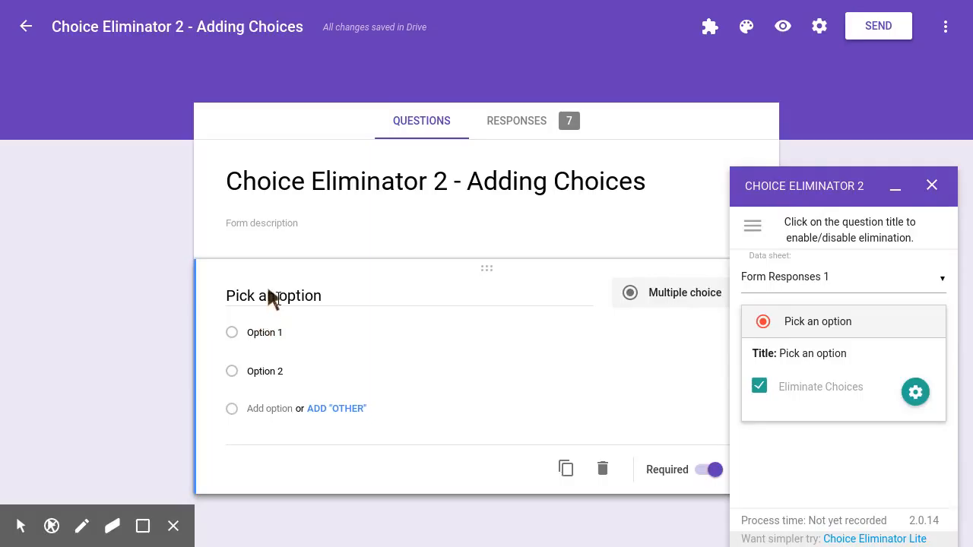
- Disable Eliminate Choices for the question, add Option 3 and Option 4 in the form editor, and enable elimination again
click(759, 389)
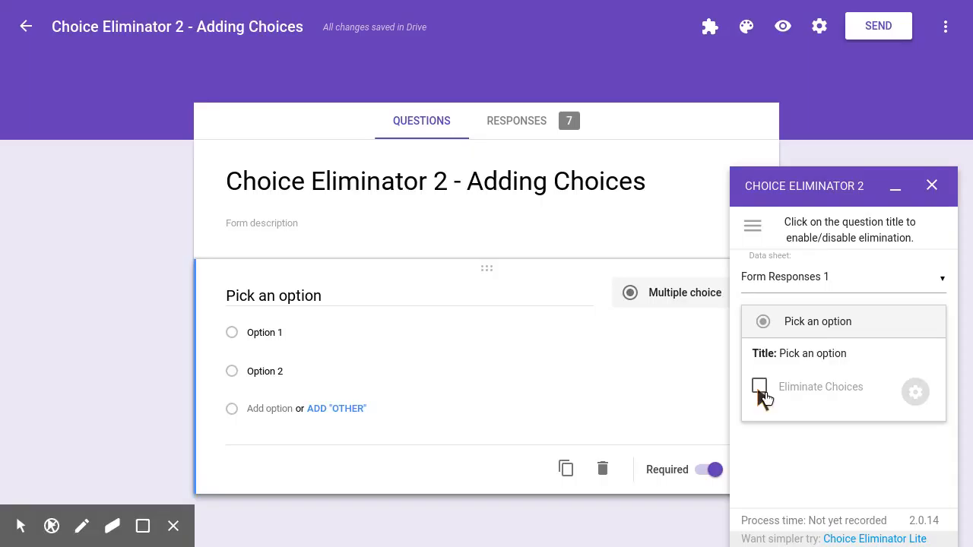
click(268, 409)
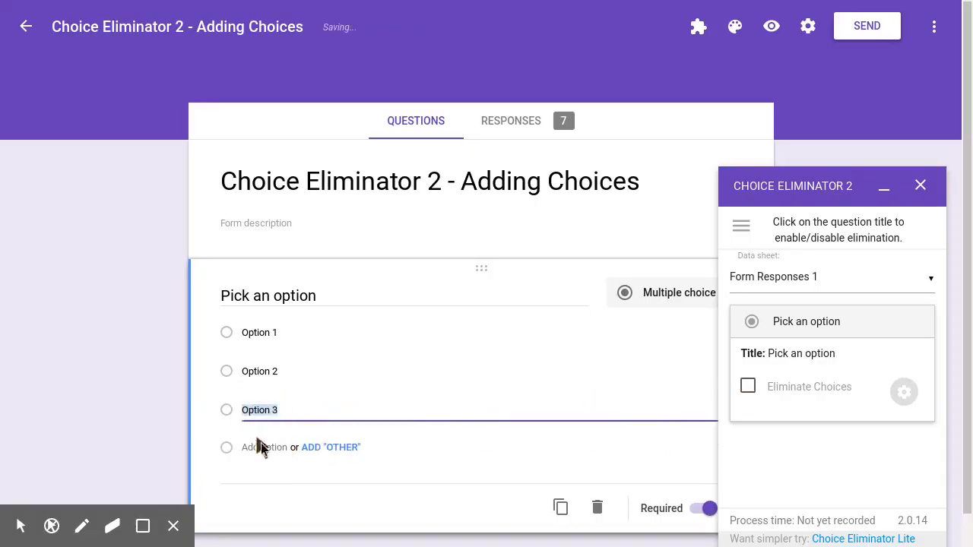
click(262, 449)
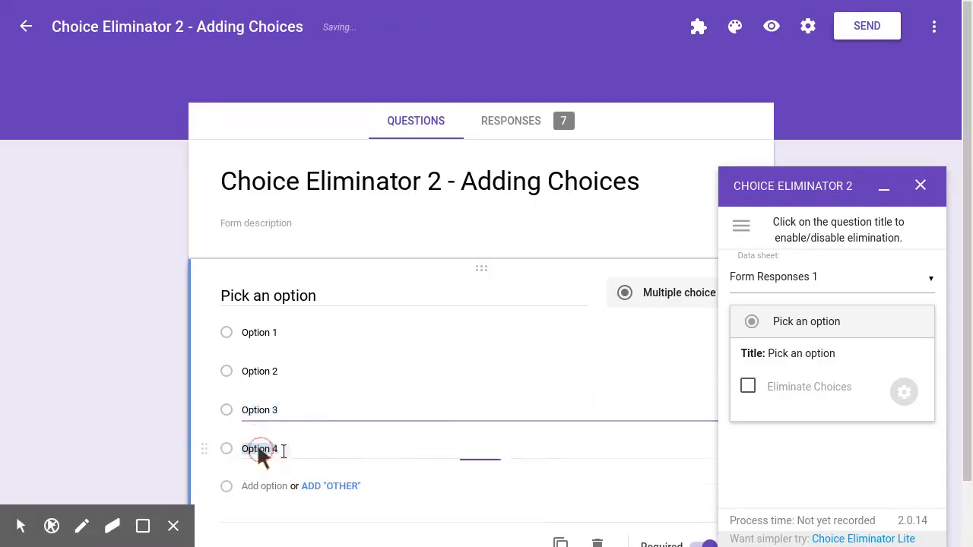
click(750, 389)
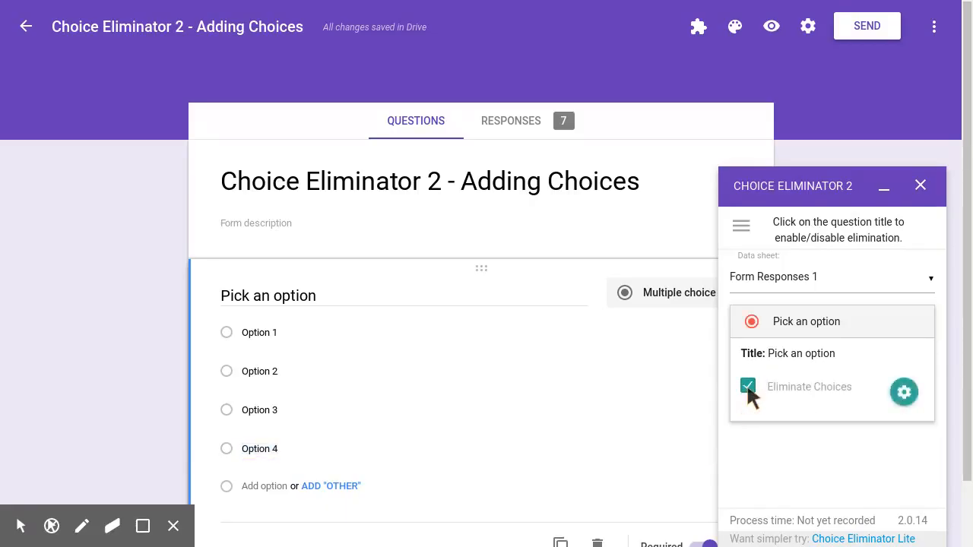
- Set the limit of Option 1, Option 2, Option 3 and Option 4 to 2 in the question's Choice Options
click(904, 392)
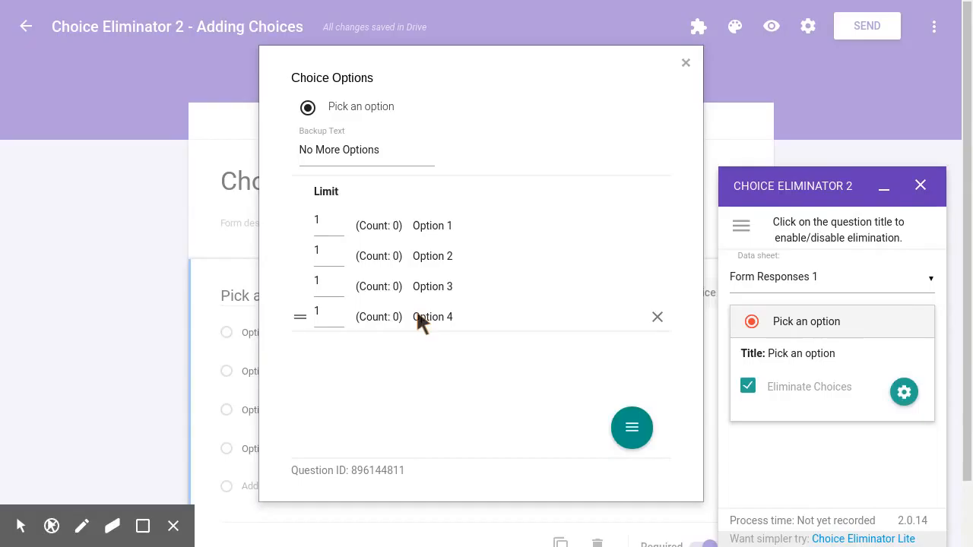
click(340, 233)
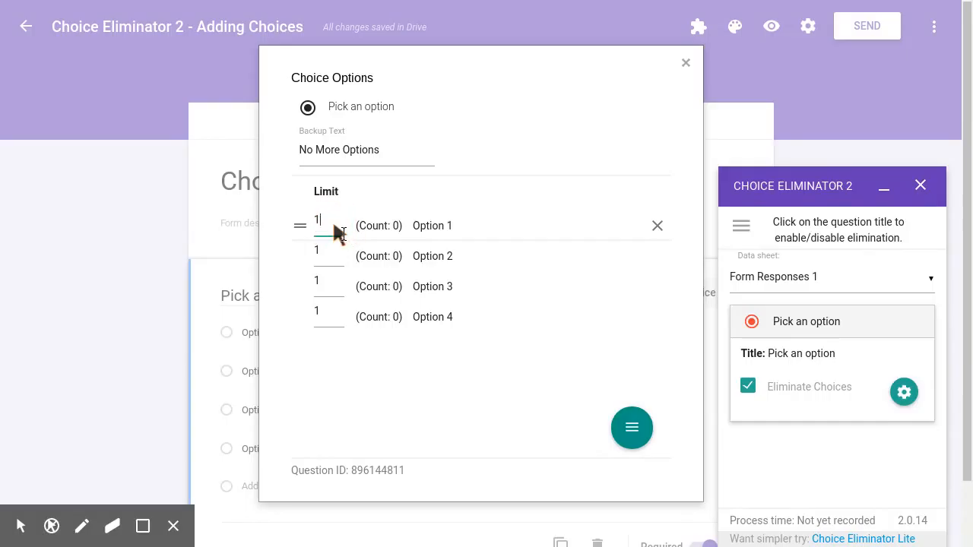
key(Tab)
text(2)
key(Tab)
text(2)
key(Tab)
text(2)
key(Tab)
- Add a new choice named Option 5 within the Choice Options dialog
mouse_move(643, 434)
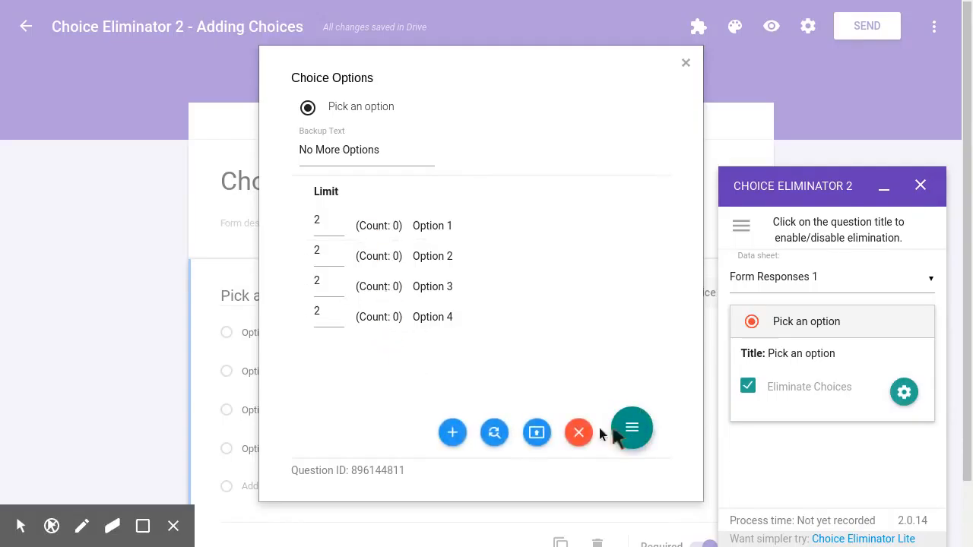
click(454, 434)
click(426, 354)
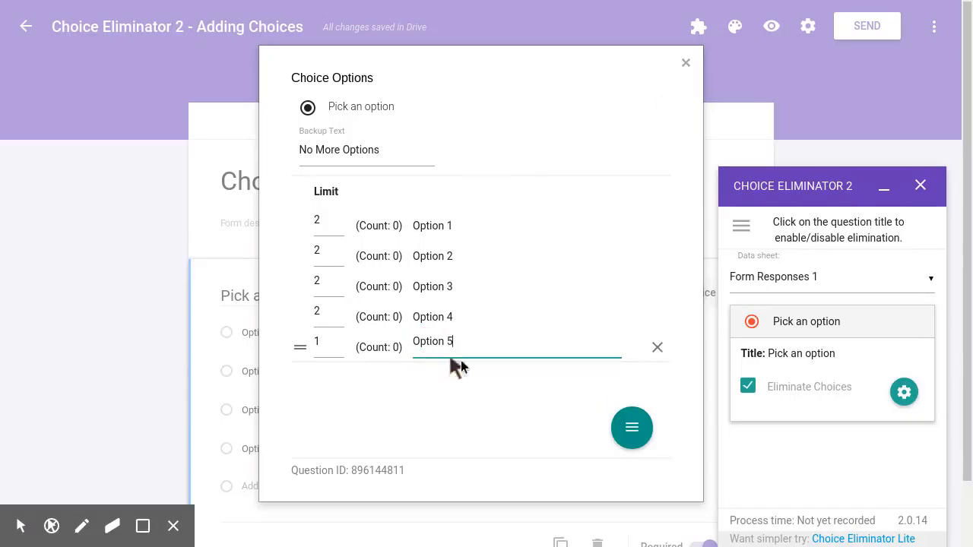
click(567, 351)
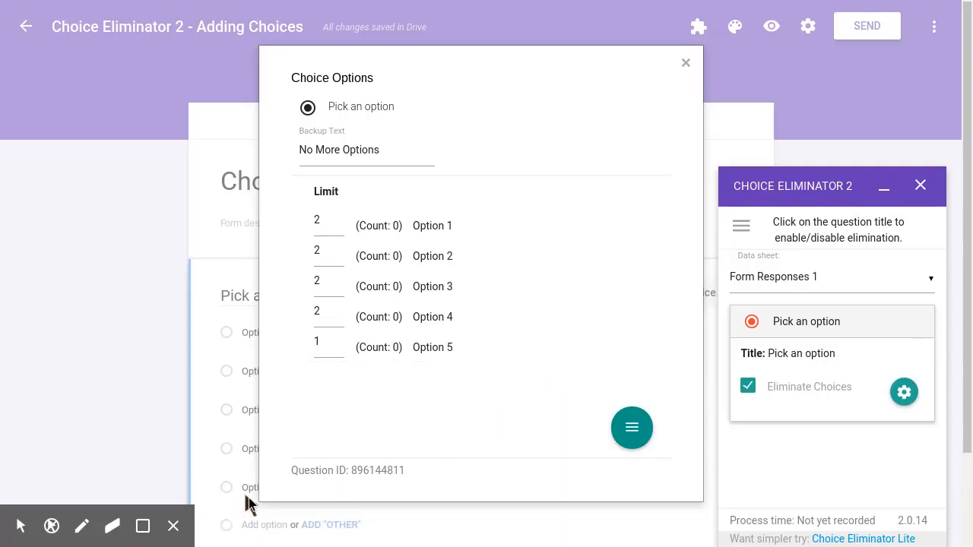
- Reorder Option 5 to sit directly below Option 1 and delete Option 4, closing Choice Options to check the form's list
mouse_move(631, 427)
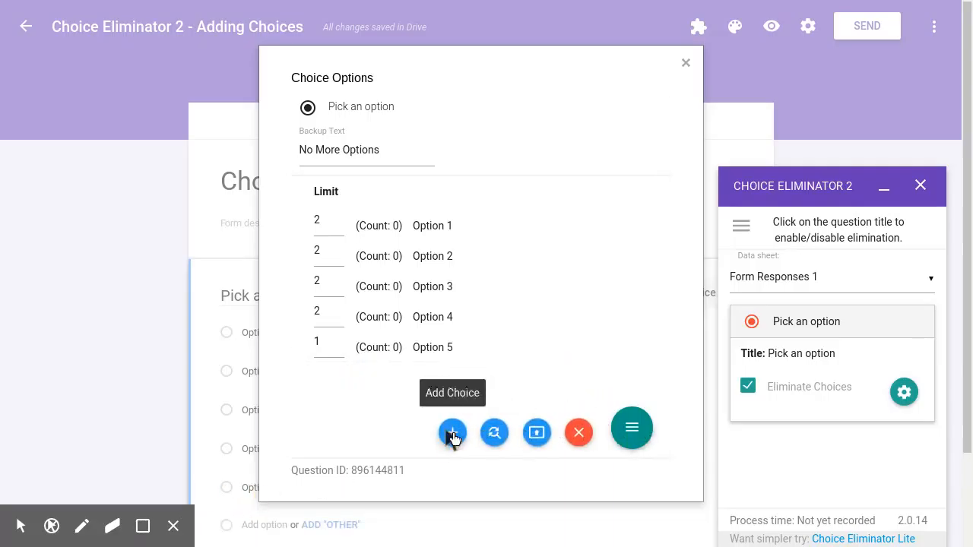
click(300, 350)
drag(300, 352, 303, 257)
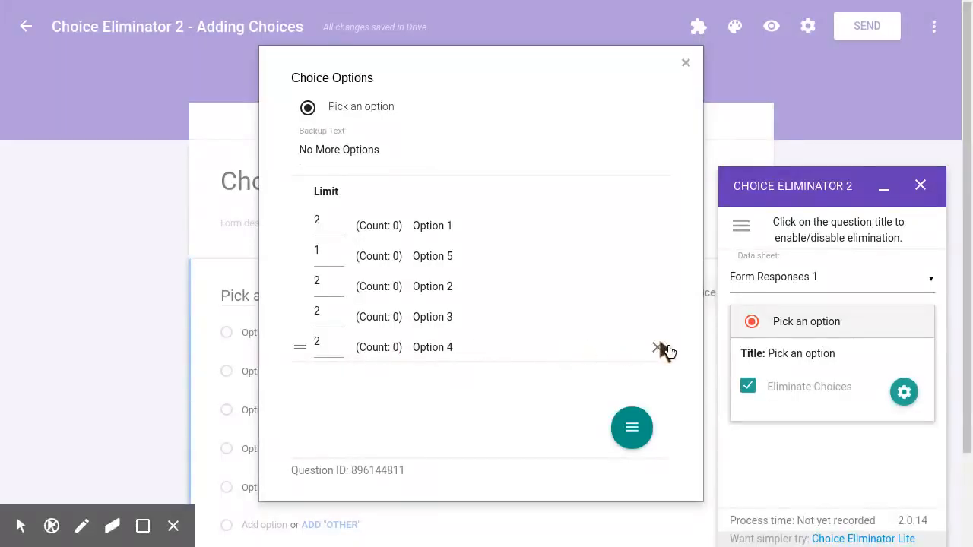
click(658, 348)
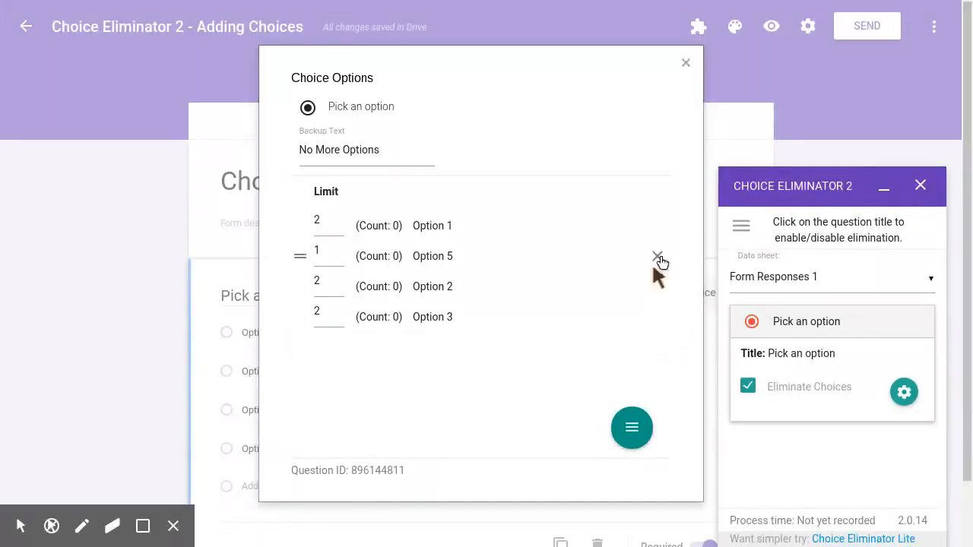
click(578, 432)
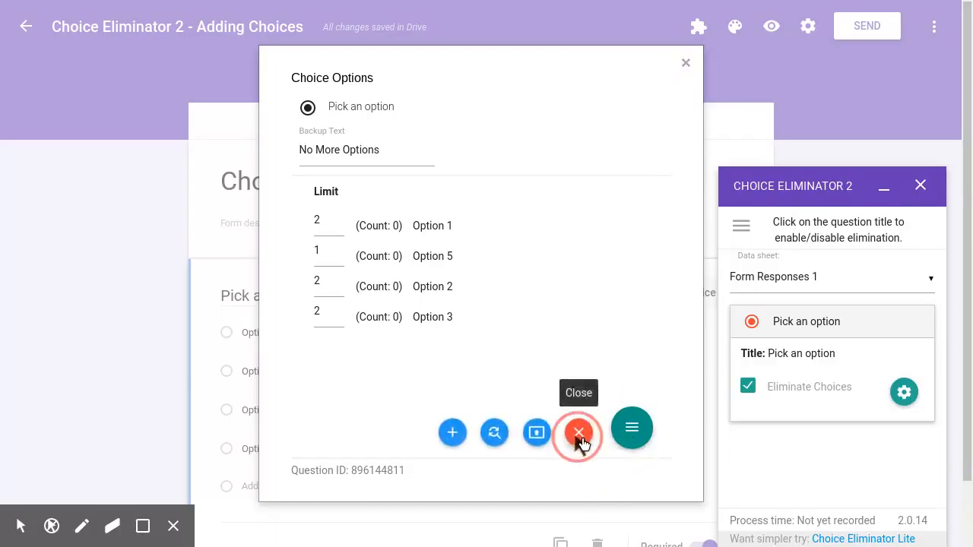
click(279, 332)
click(281, 454)
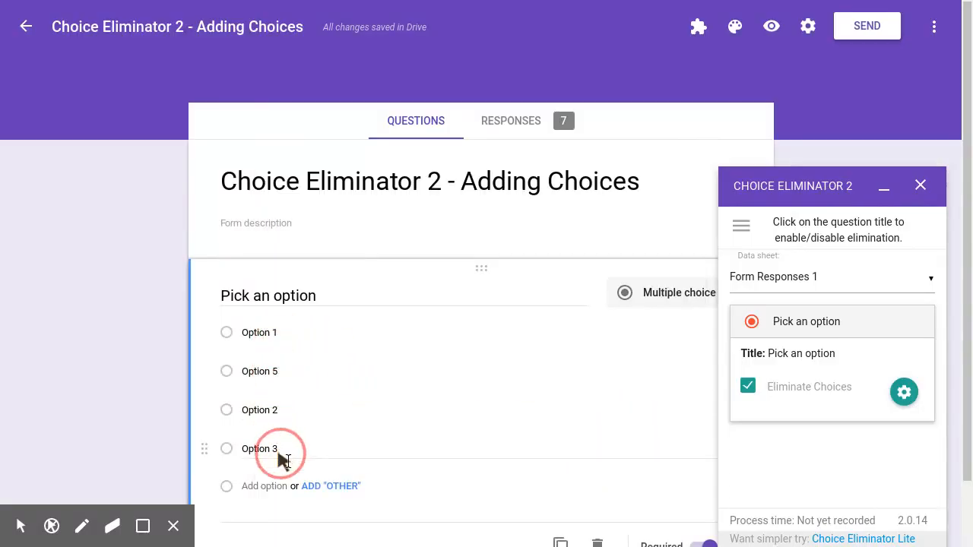
click(809, 30)
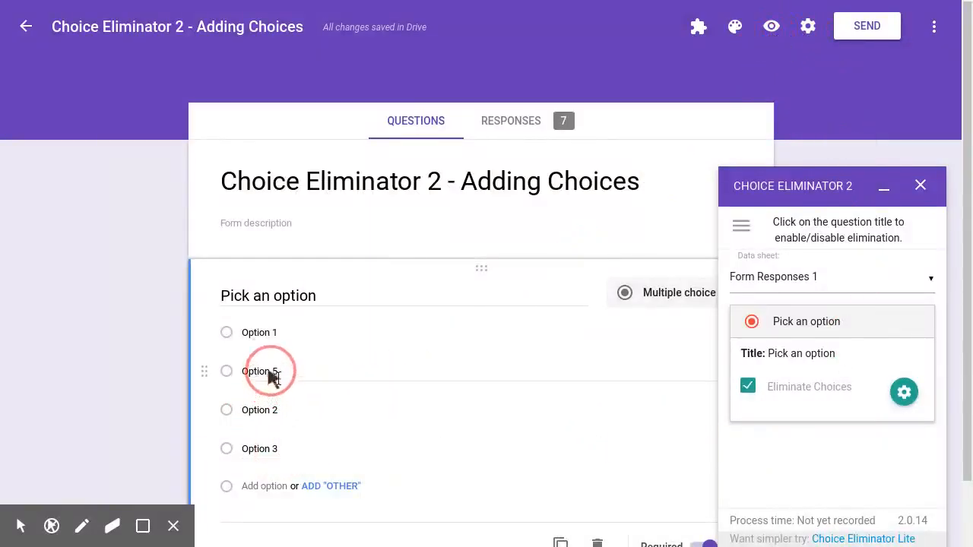
- Set the limits of Option 1, Option 2 and Option 3 to 1 in the question's Choice Options and close the dialog
click(914, 405)
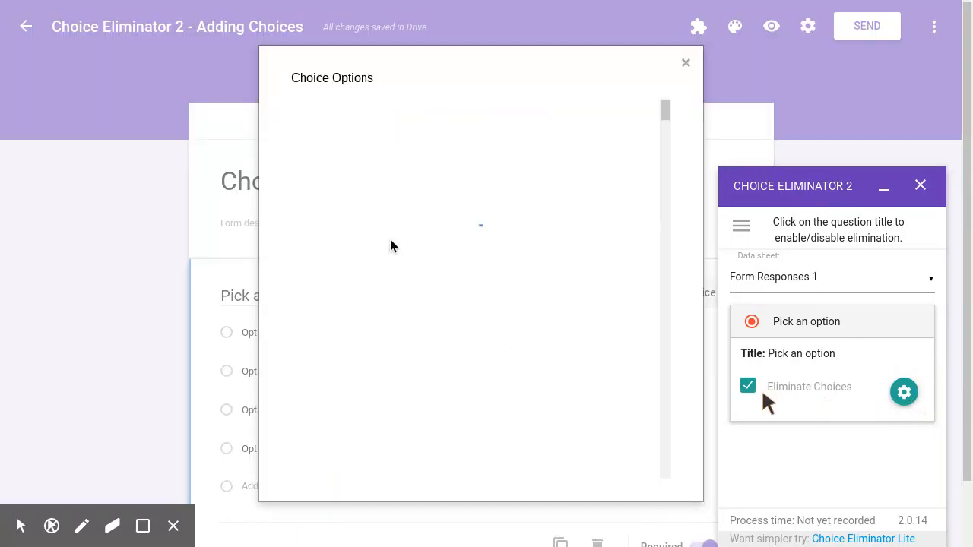
click(333, 222)
key(BackSpace)
text(1)
click(327, 290)
key(BackSpace)
text(1)
click(335, 325)
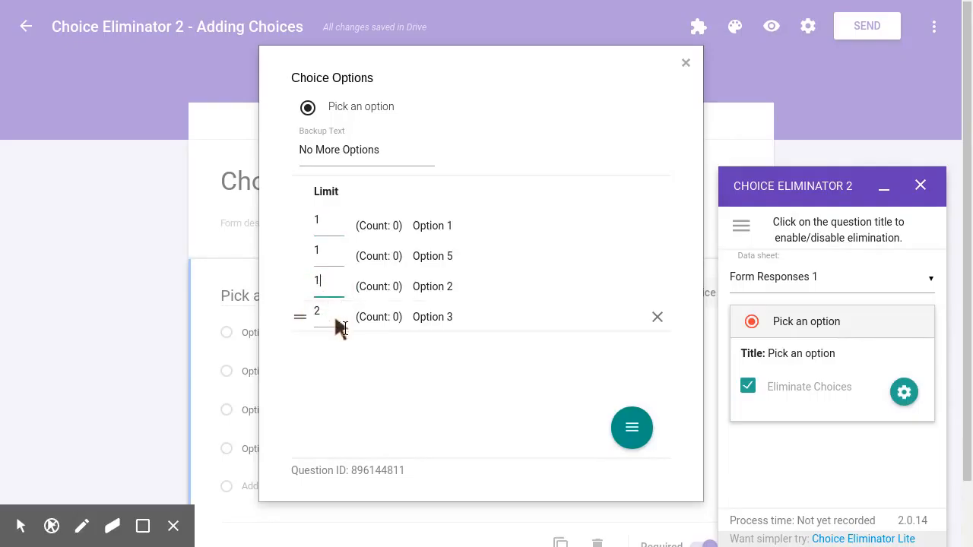
key(BackSpace)
text(1)
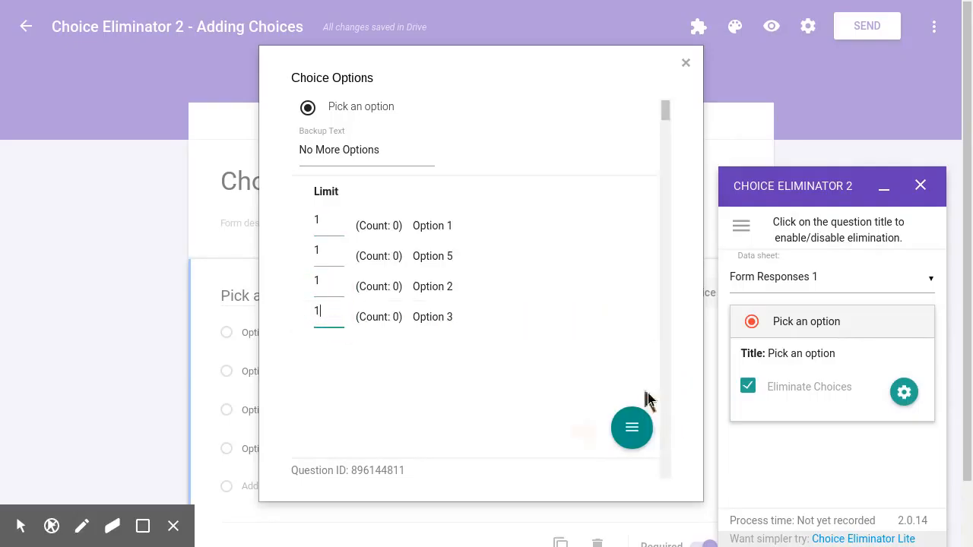
click(687, 65)
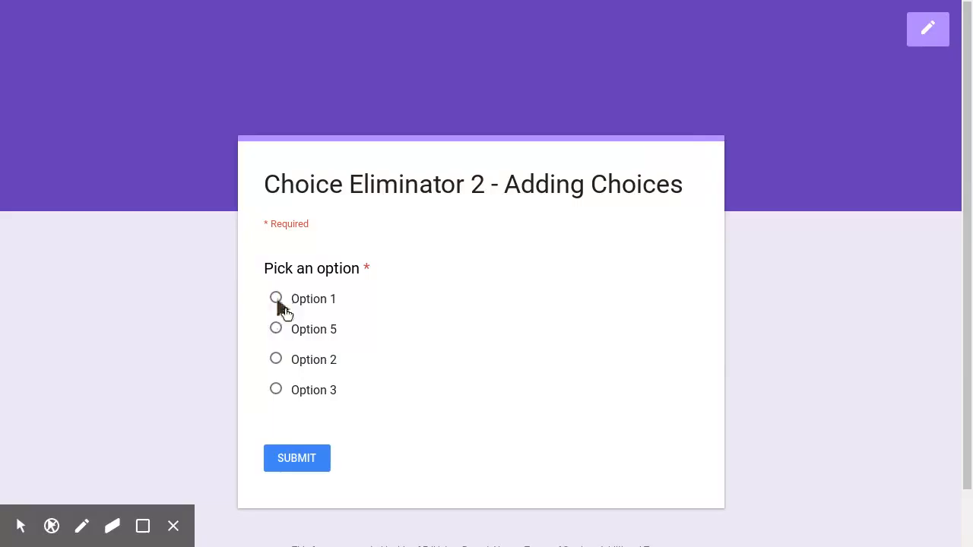
- Submit a form response with Option 2 and open another blank response to check the remaining choices
click(276, 359)
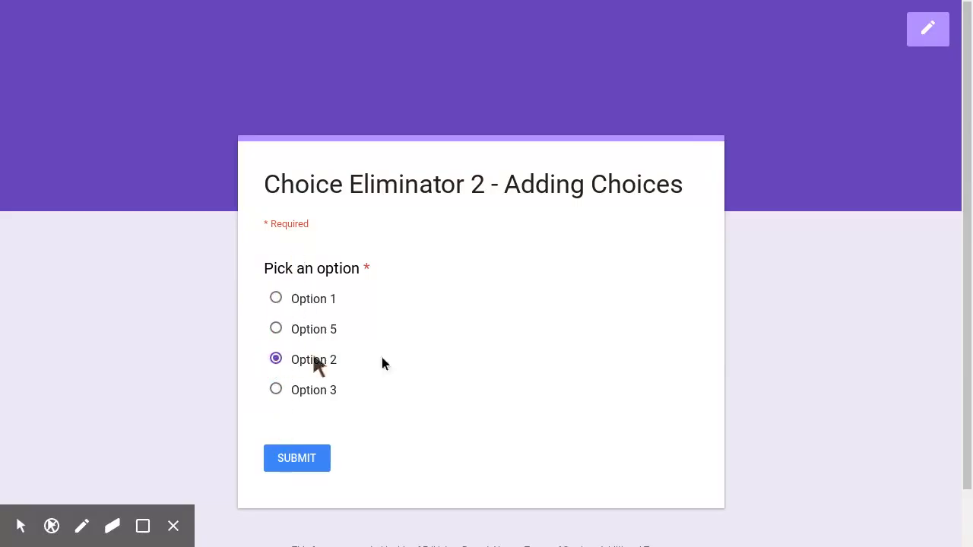
click(294, 465)
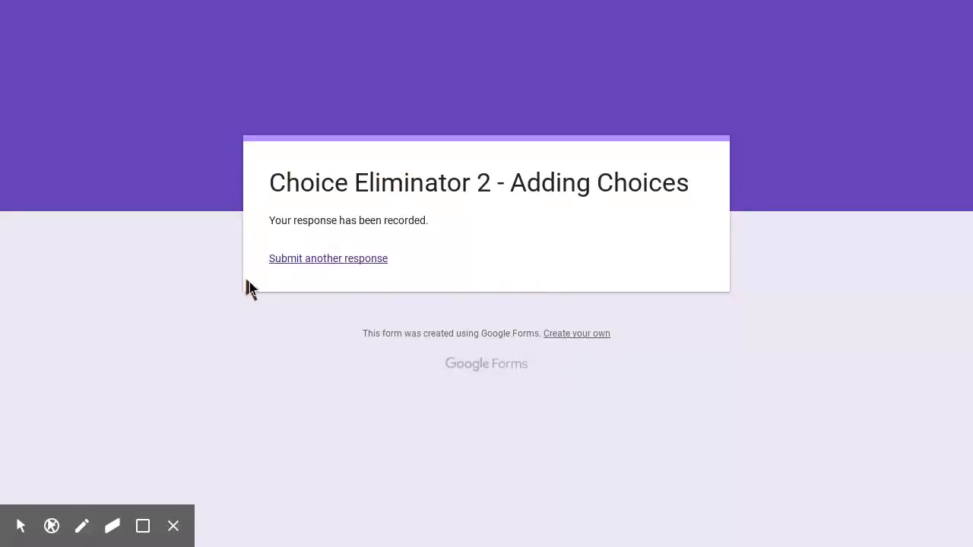
click(308, 259)
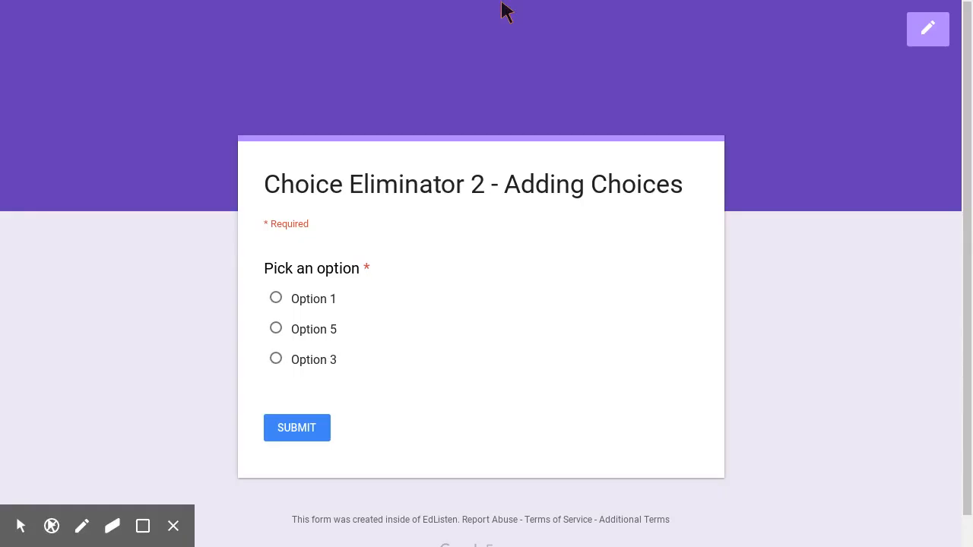
click(168, 0)
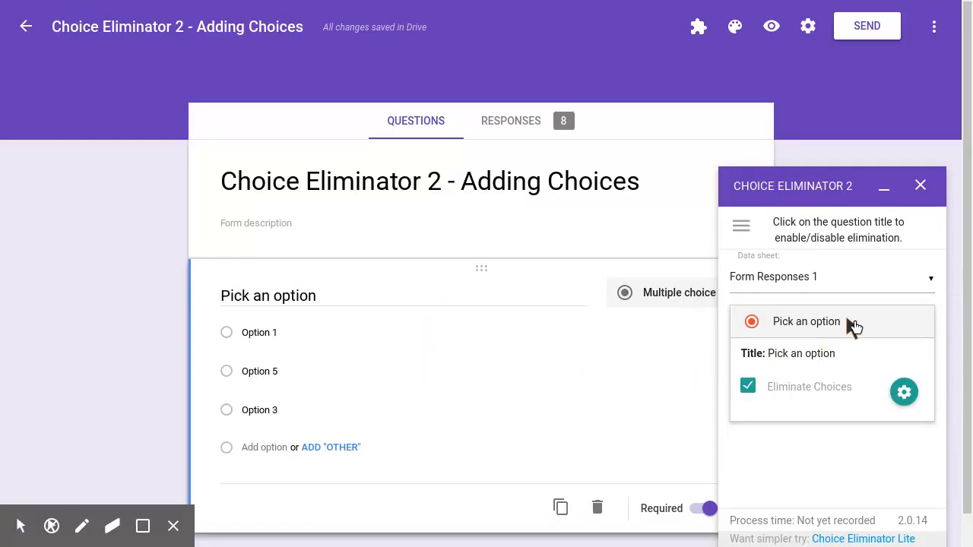
- Restore all choices of the form through the Choice Eliminator 2 add-on
click(742, 228)
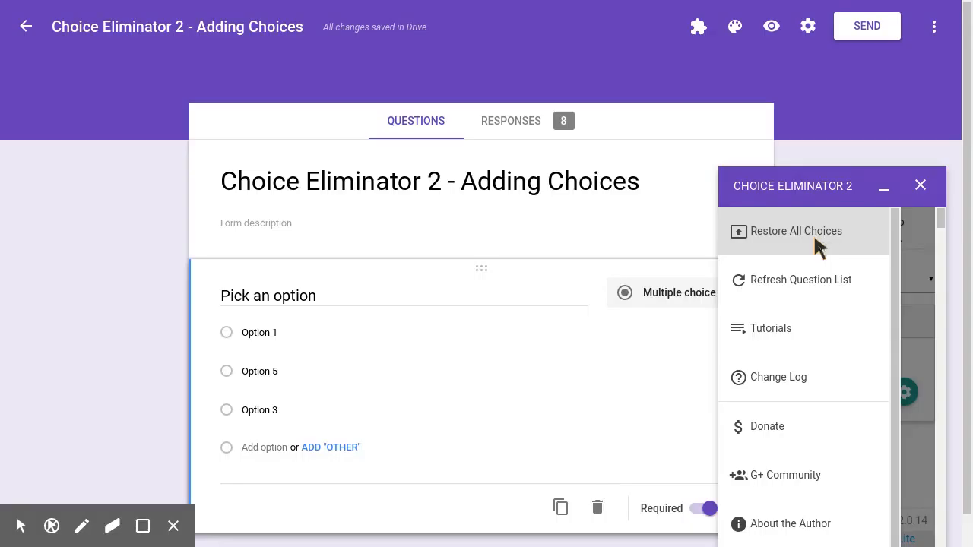
click(813, 233)
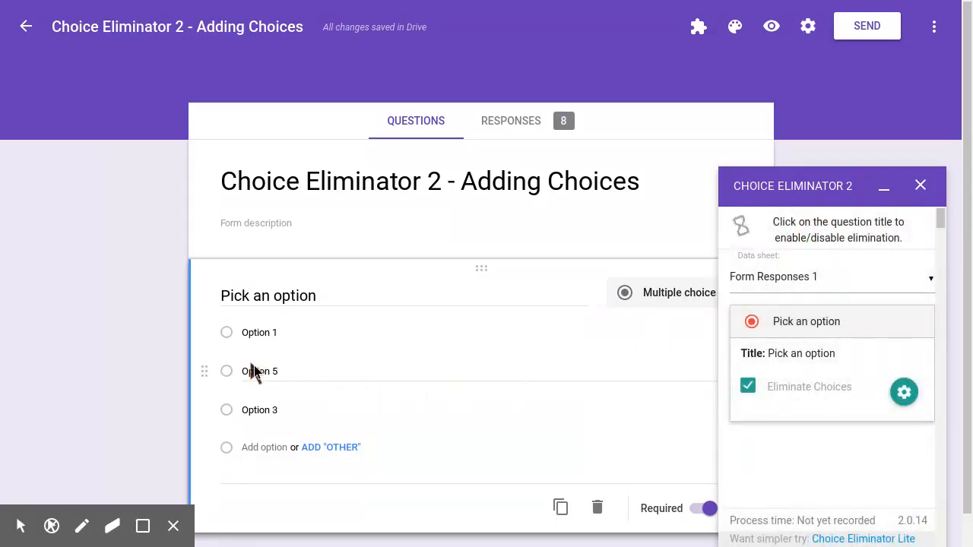